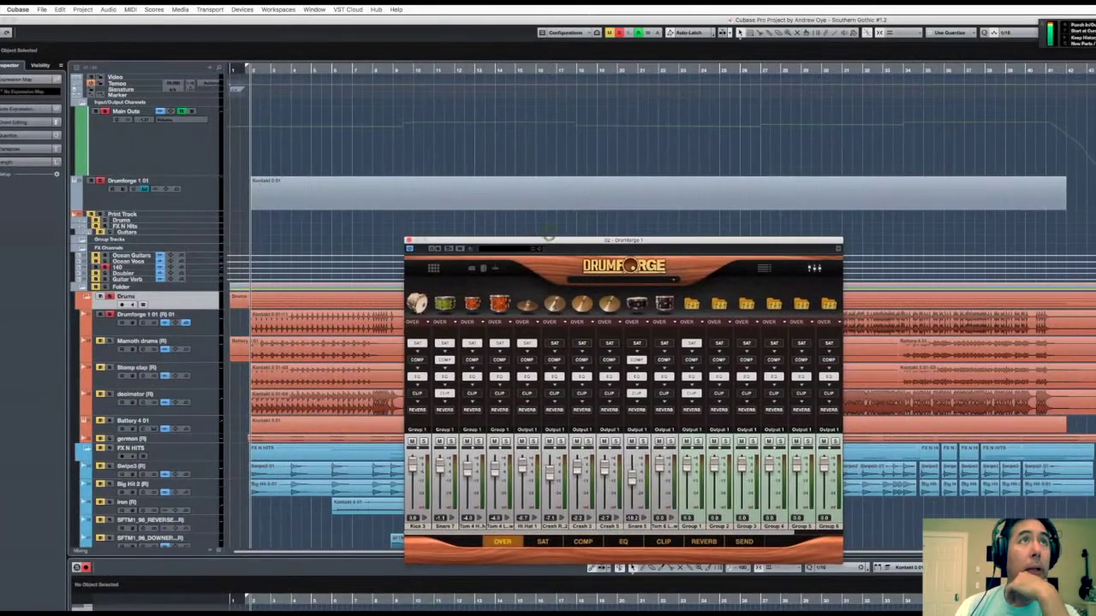
Move the Drumforge window clear of the upper tracks and close the SIE-Q plug-in and channel settings windows.
left_click_drag(622, 261, 592, 357)
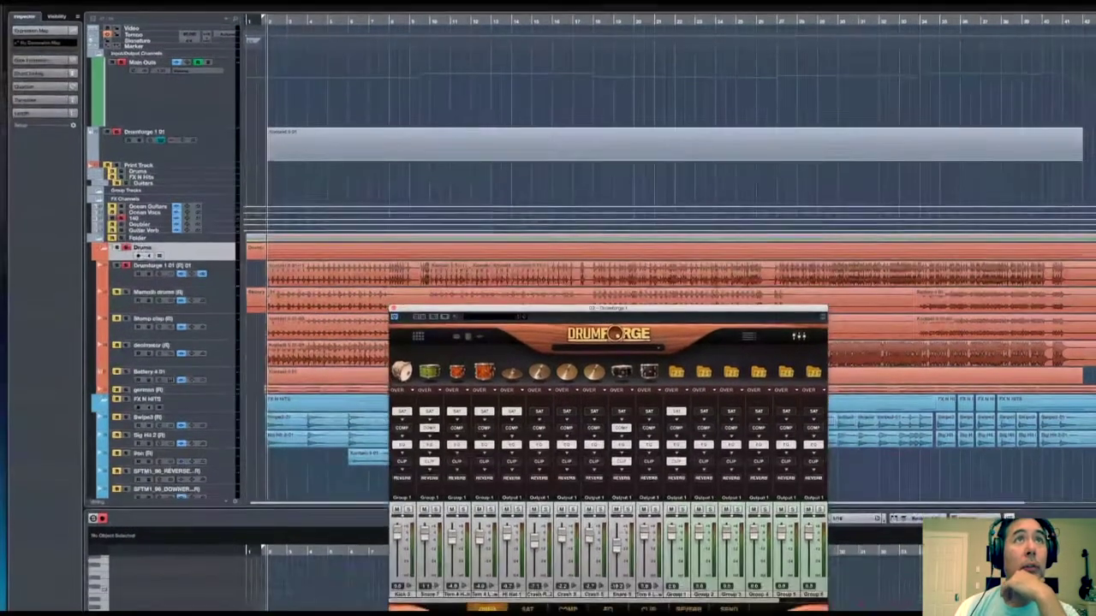
left_click_drag(593, 308, 642, 308)
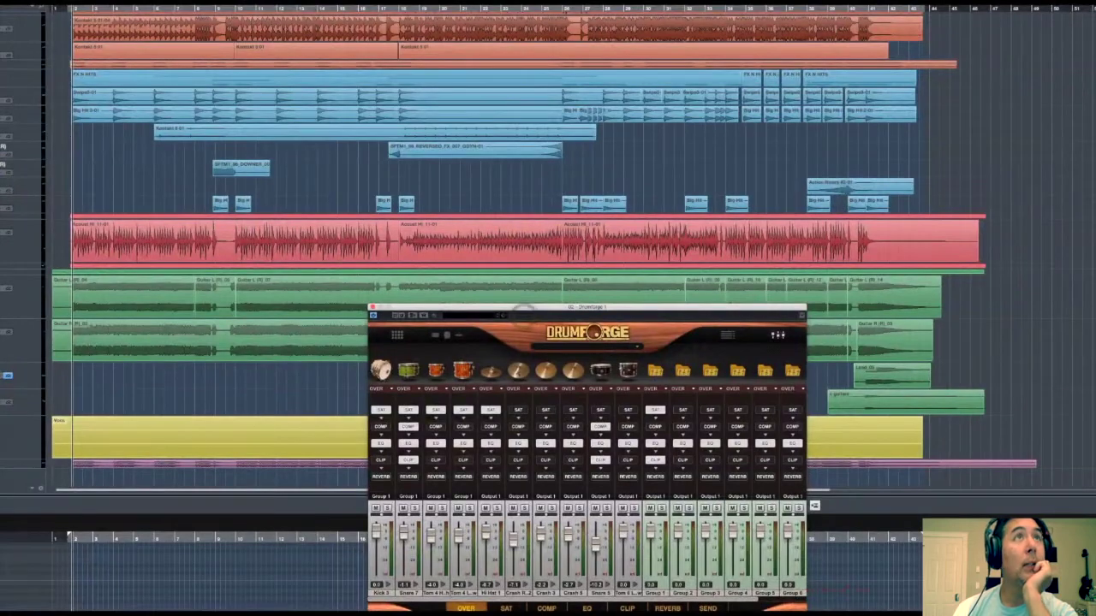
scroll(359, 240, "up", 5)
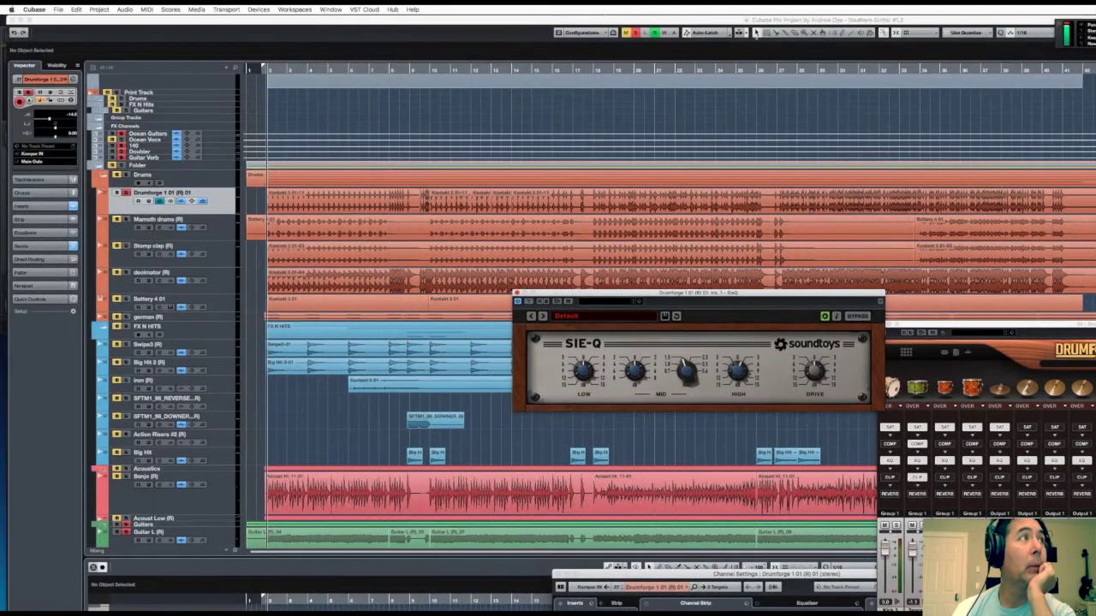
key("super+w")
key("super+w")
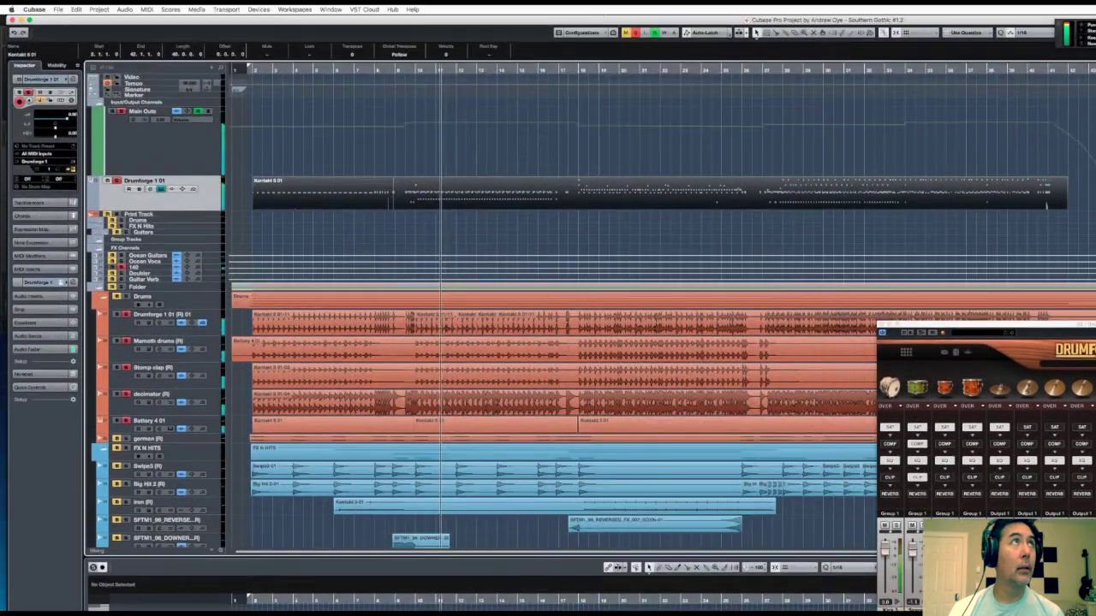
Stop playback and return the playhead to the song's start at bar 2.
key("space")
scroll(548, 334, "down", 5)
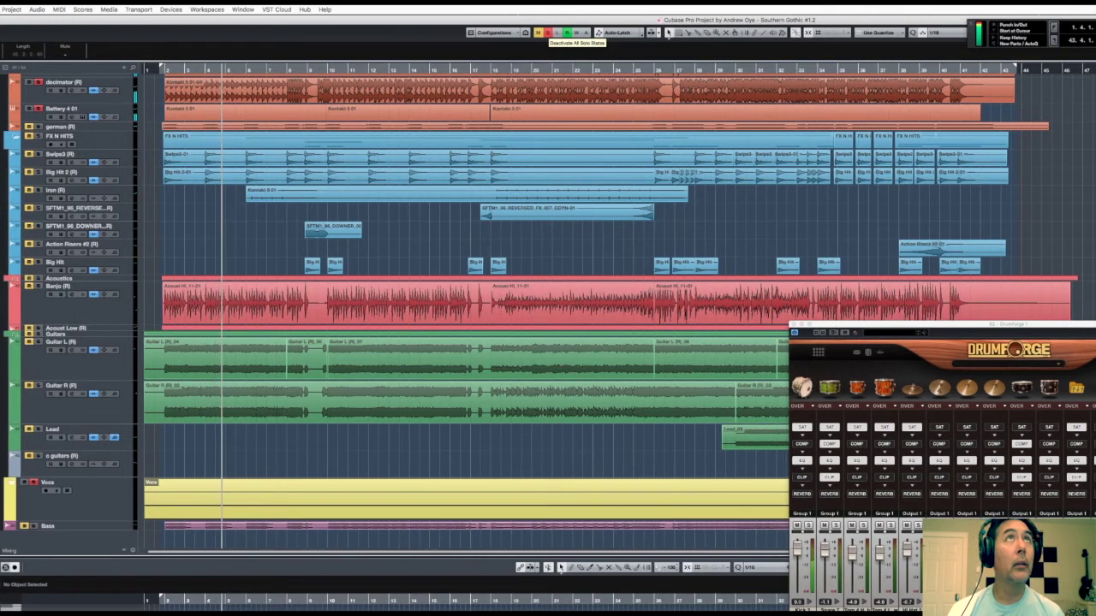
key("KP_1")
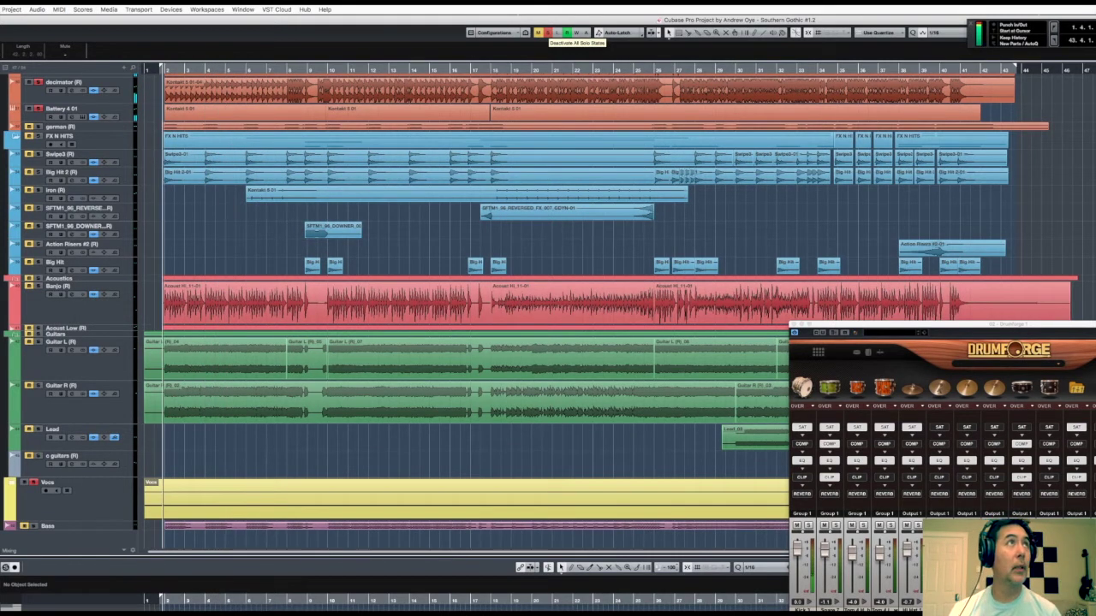
scroll(547, 308, "up", 6)
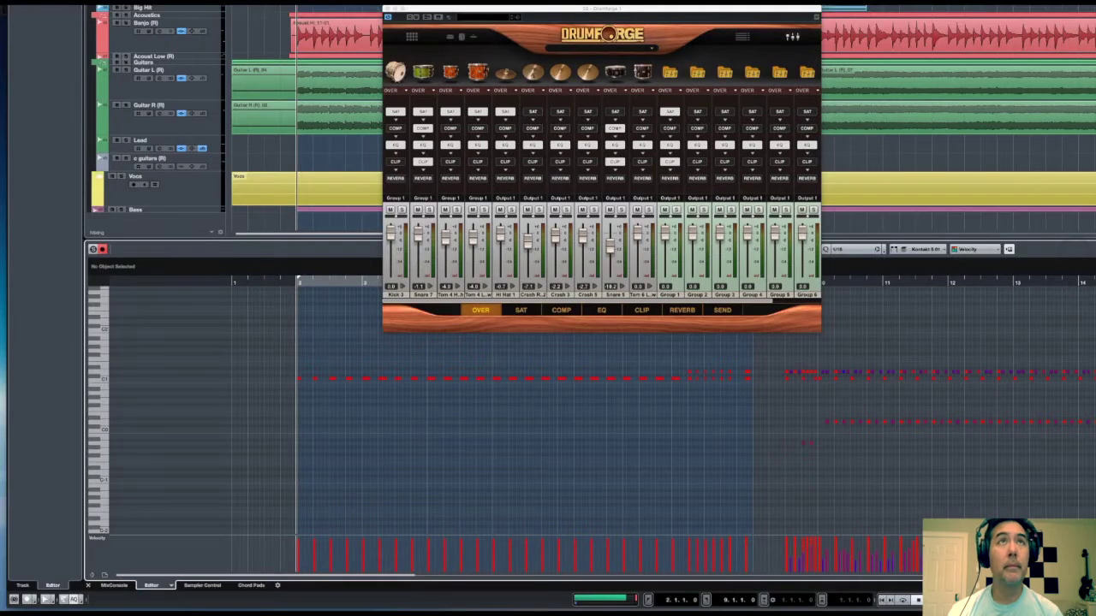
Play the song and browse the kicks, snares, toms and cymbals available in Drumforge's kit view.
key("space")
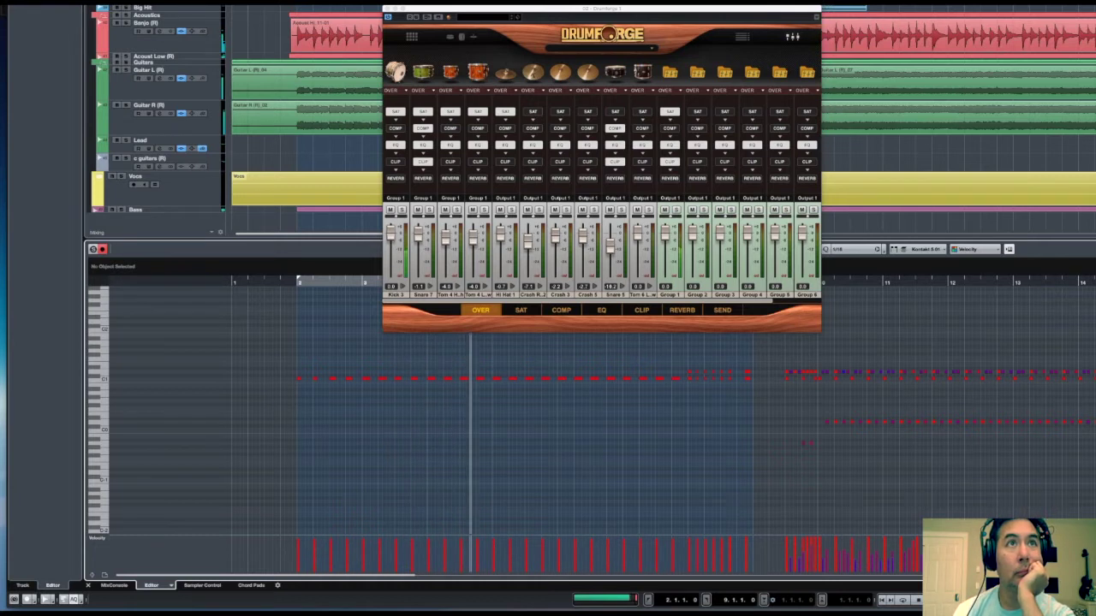
left_click(411, 36)
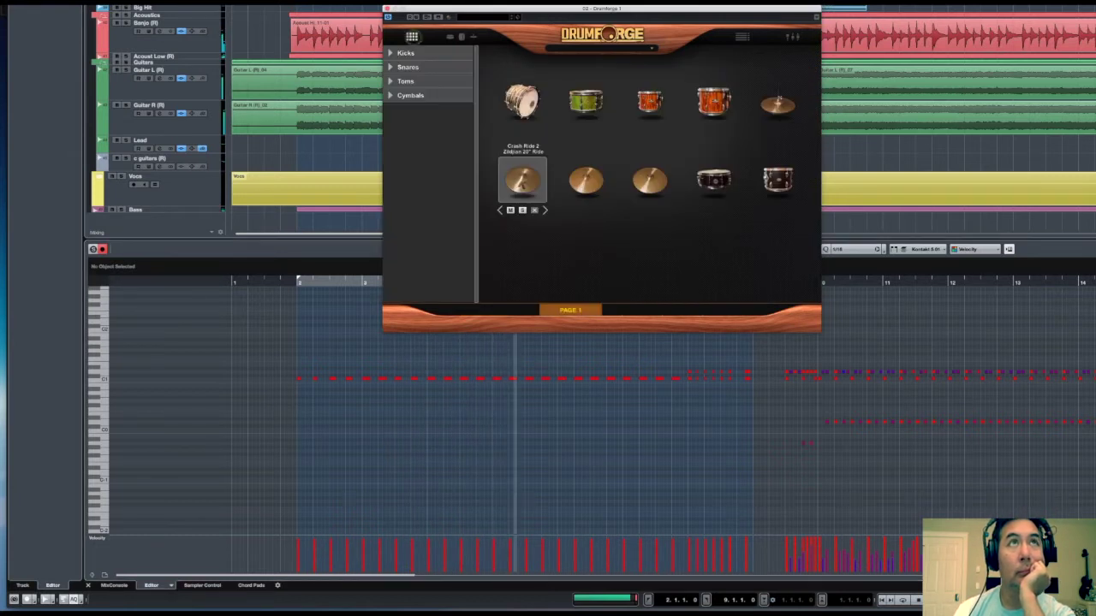
left_click(405, 53)
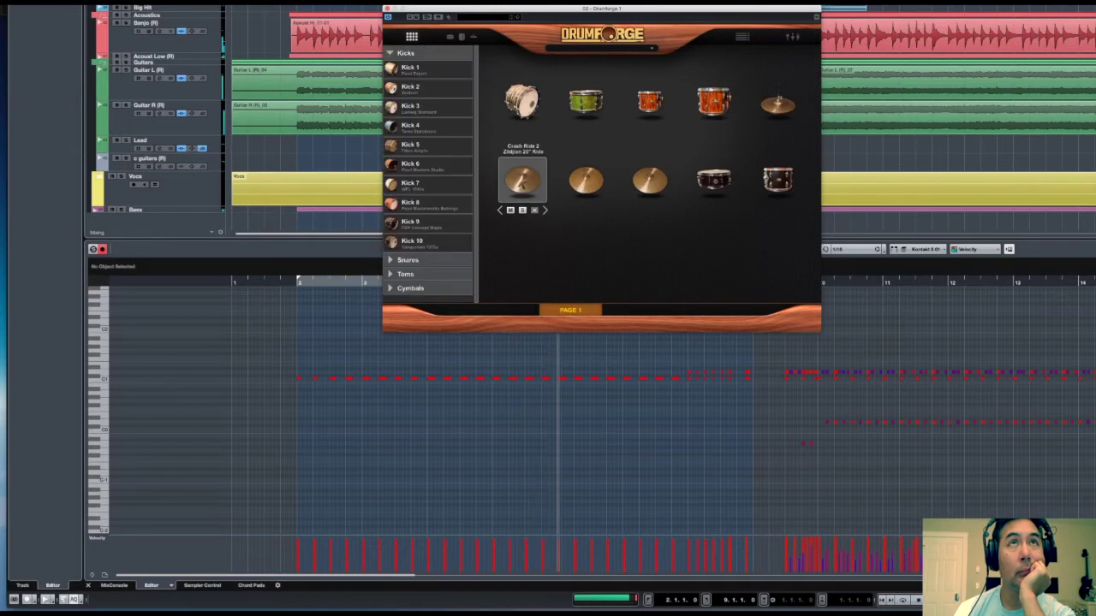
left_click(407, 258)
scroll(426, 253, "down", 5)
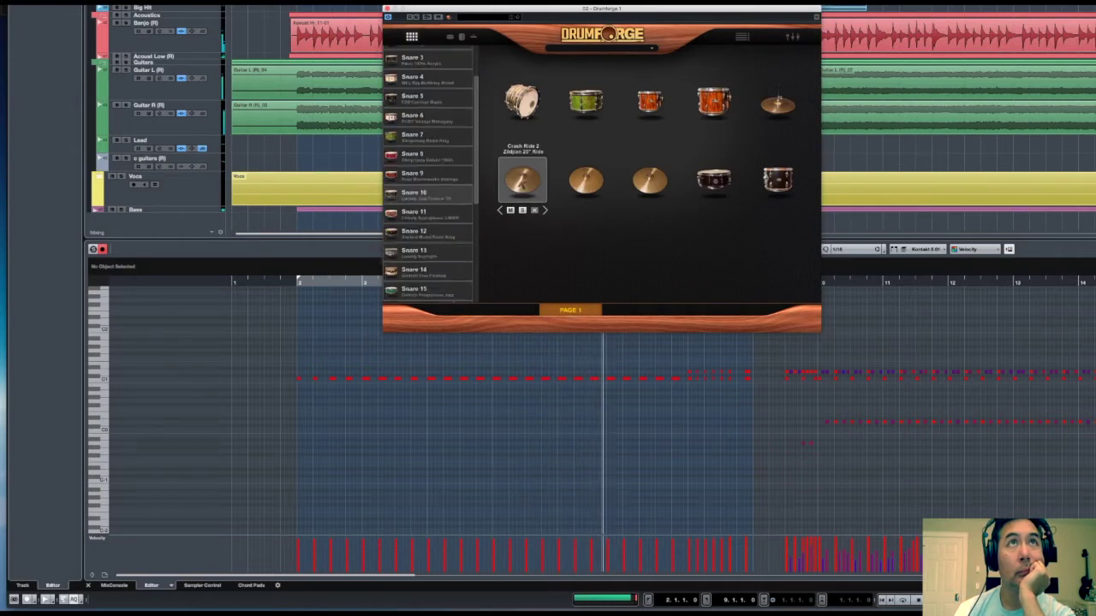
left_click(405, 281)
scroll(428, 214, "down", 5)
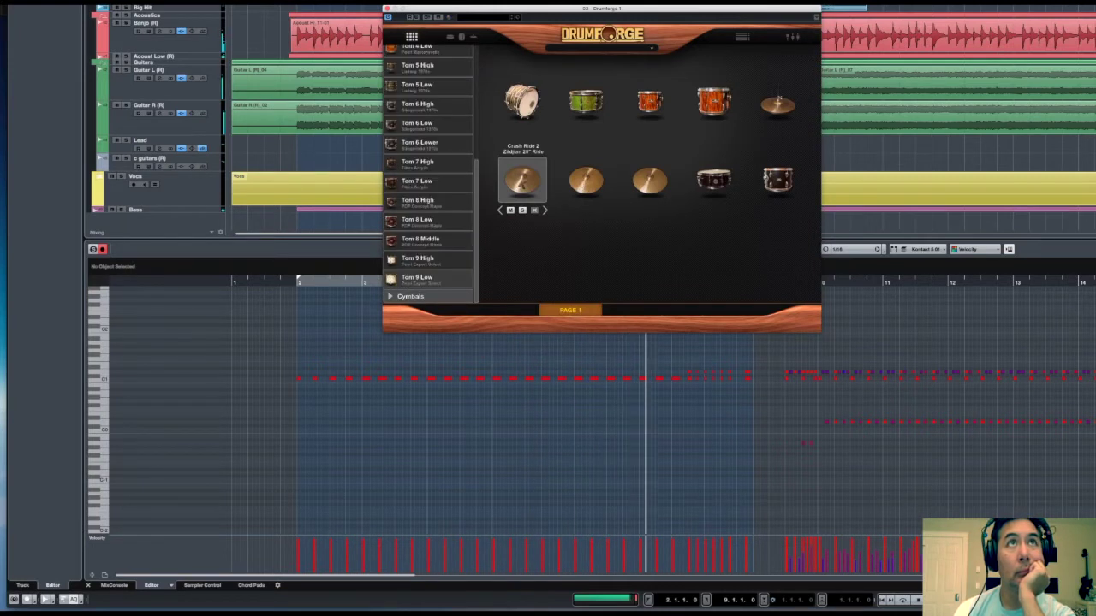
left_click(410, 297)
scroll(427, 291, "down", 5)
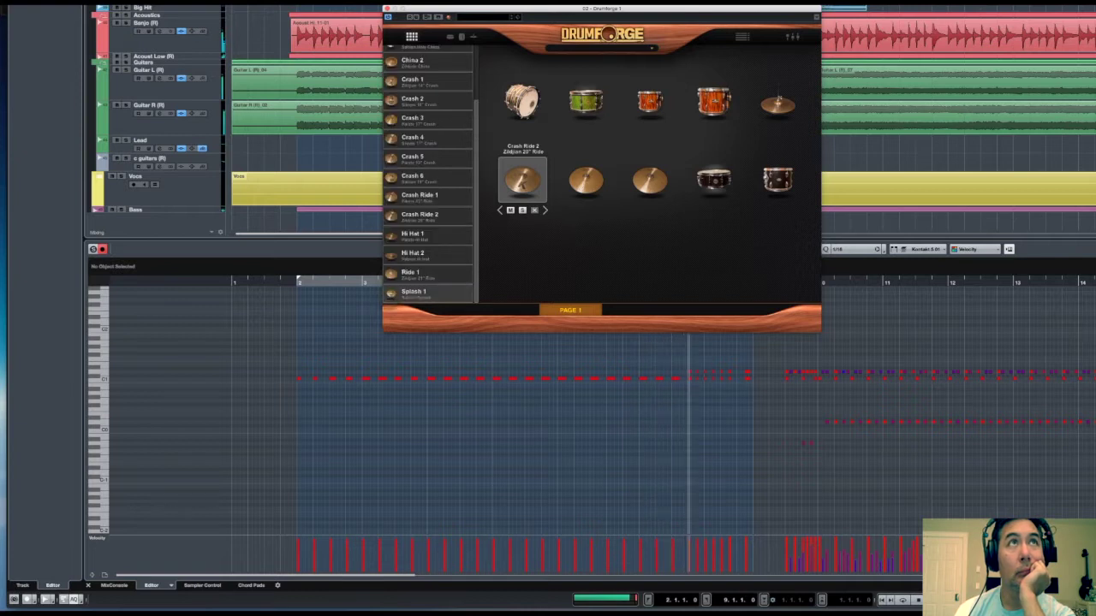
Examine the microphone faders of the cymbals, Snare 5 and Tom 6 Low, and the kit's MIDI note mapping.
left_click(464, 36)
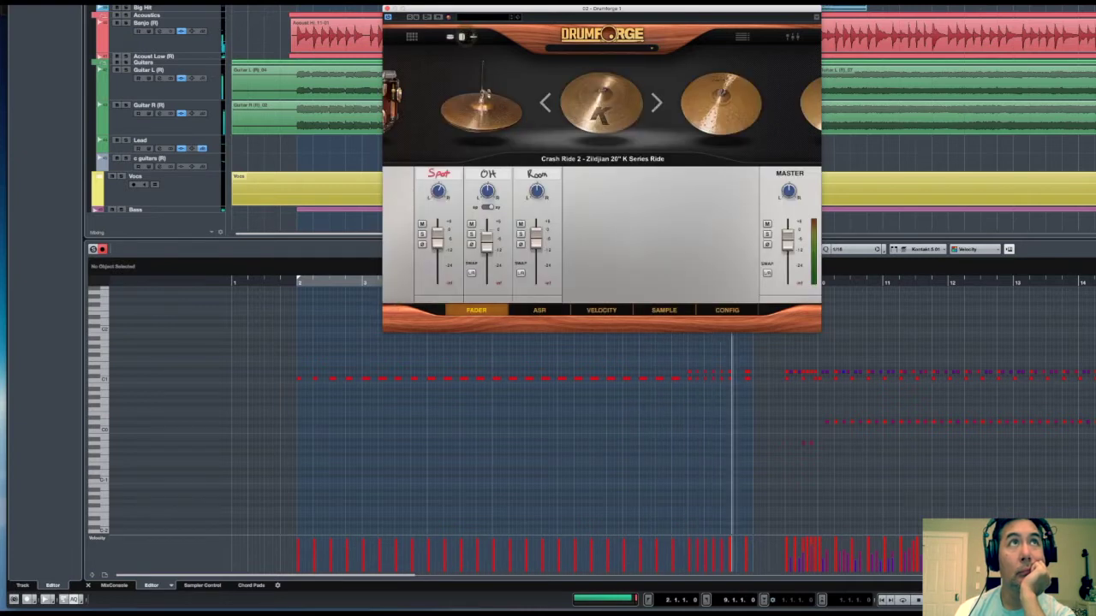
left_click(656, 102)
left_click(656, 101)
left_click(657, 102)
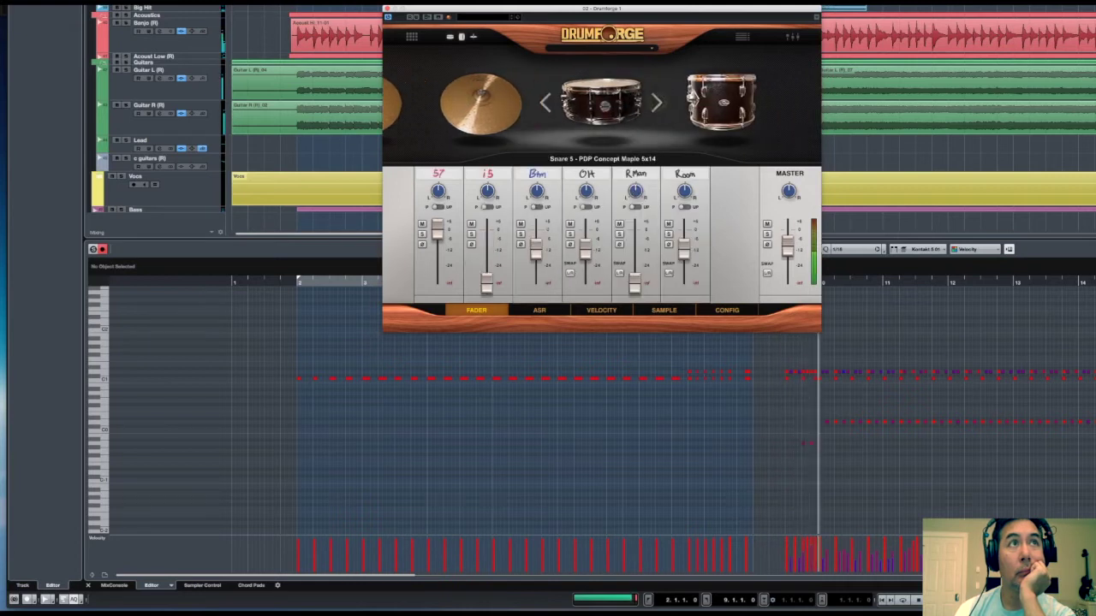
left_click_drag(536, 250, 536, 247)
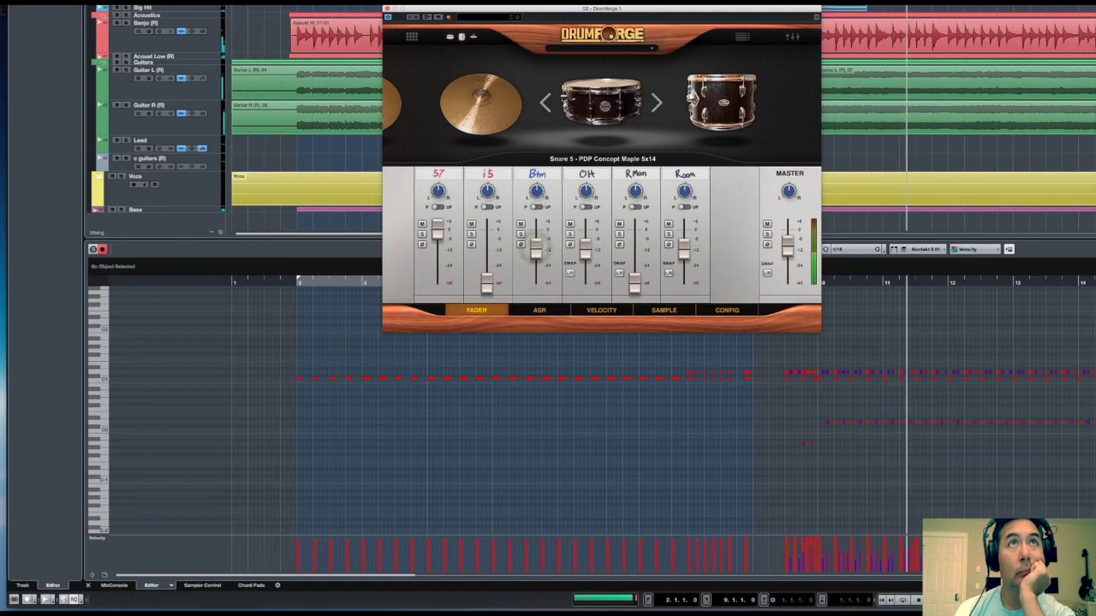
left_click(656, 103)
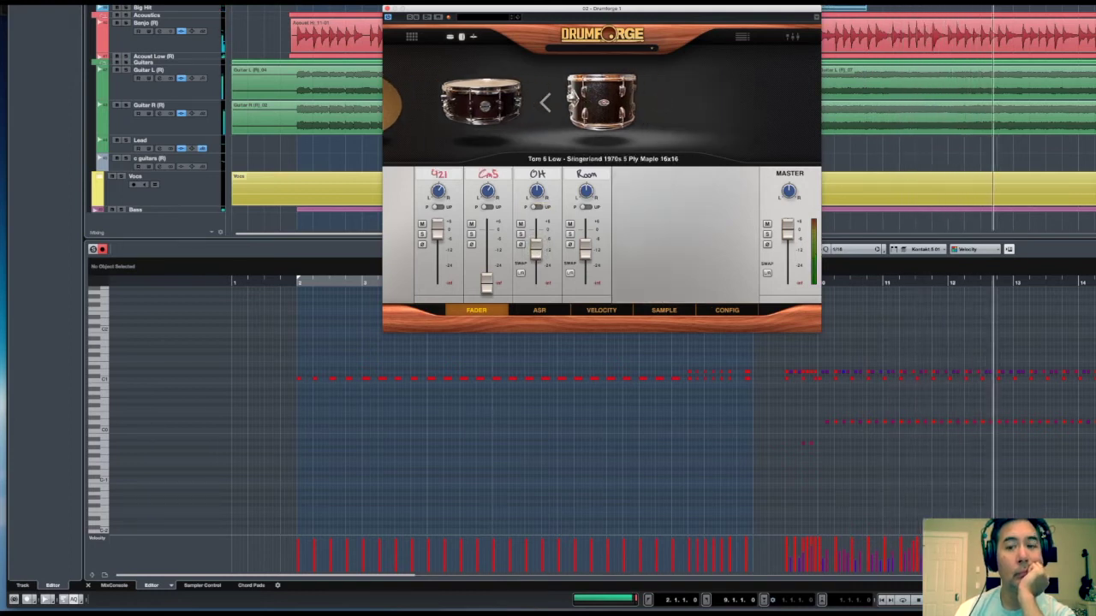
left_click(742, 37)
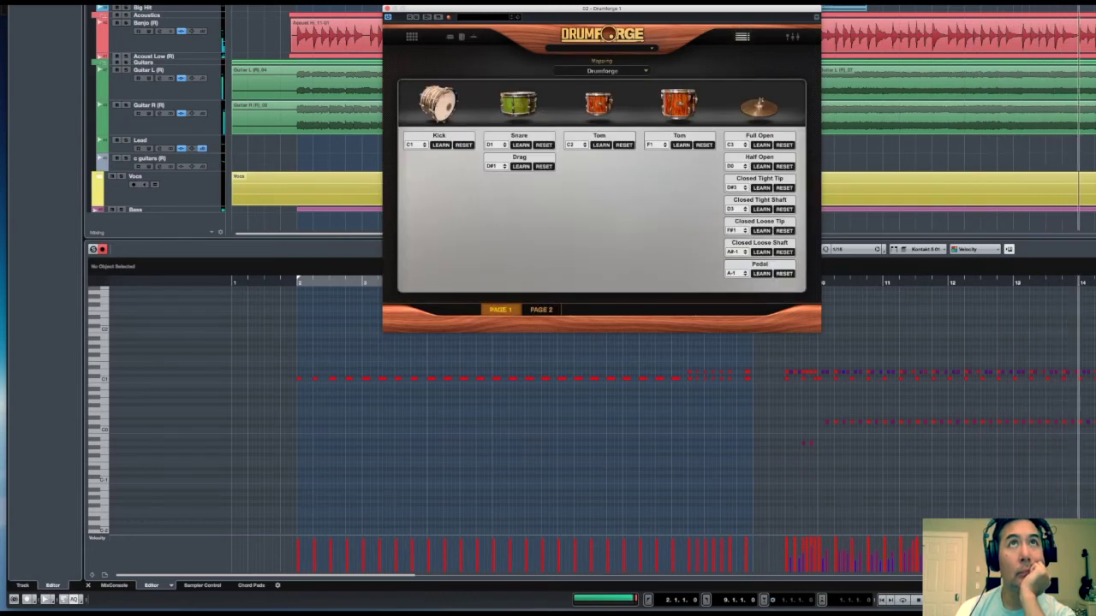
In the Drumforge mixer, show the SAT controls and routing options of Snare 7 and the CLIP controls of Kick 3.
left_click(792, 38)
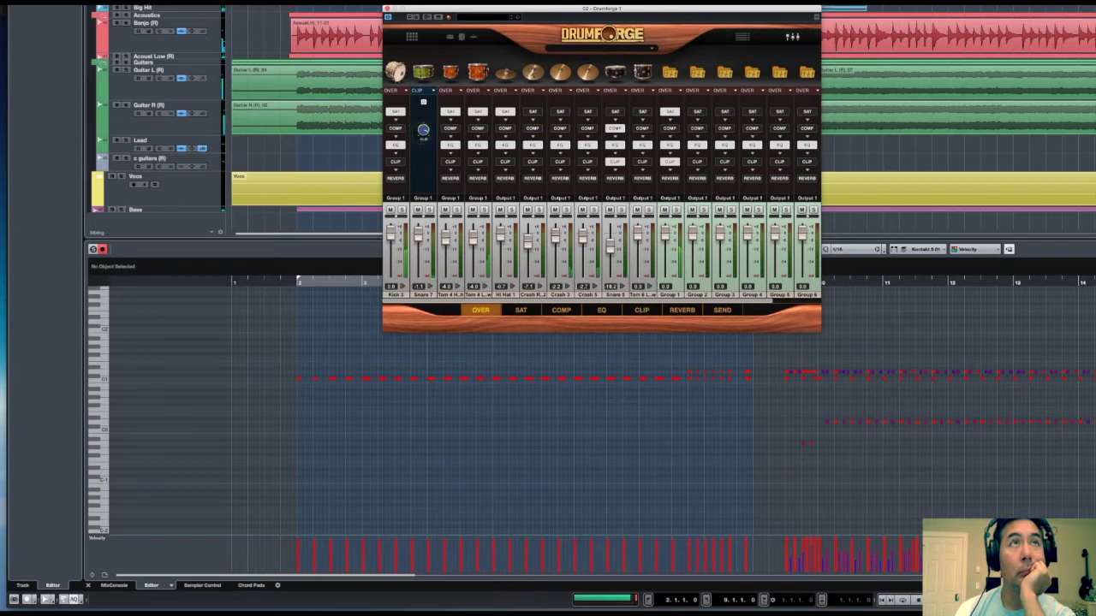
left_click(419, 90)
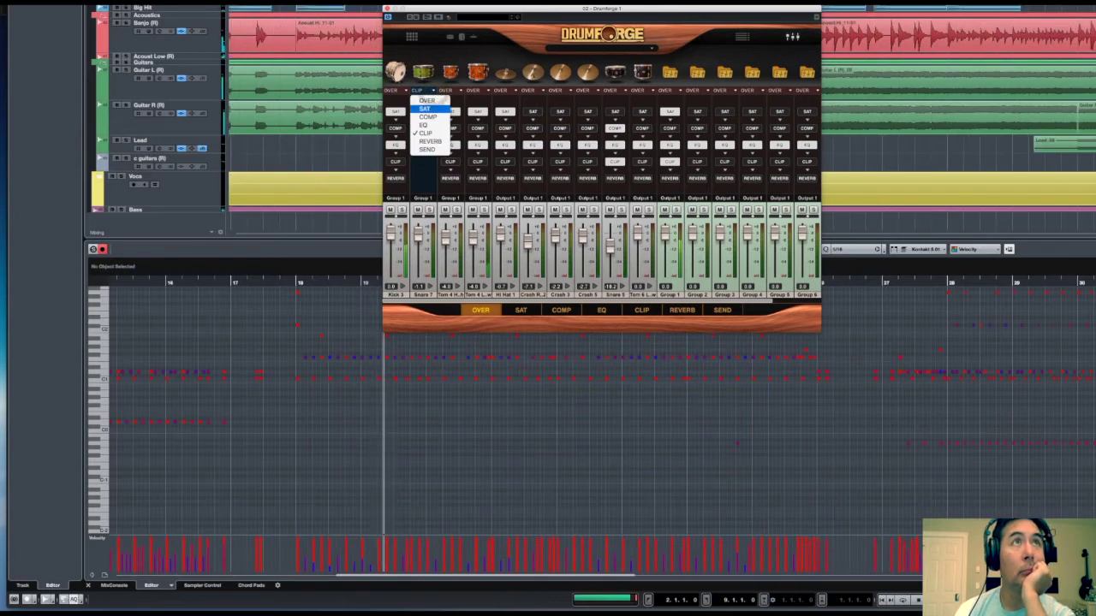
left_click(424, 108)
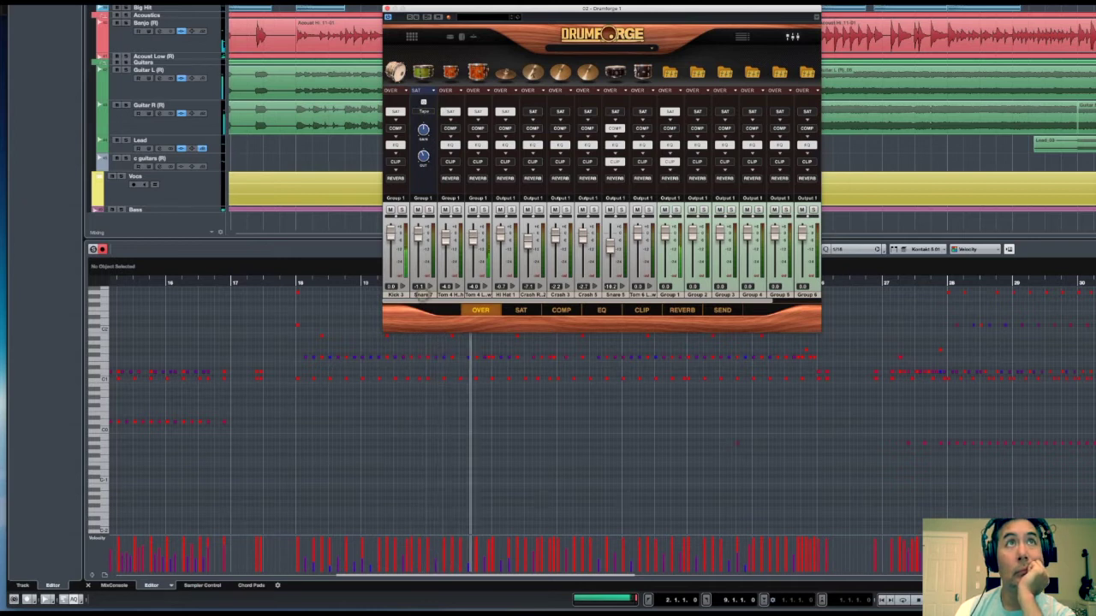
left_click(423, 197)
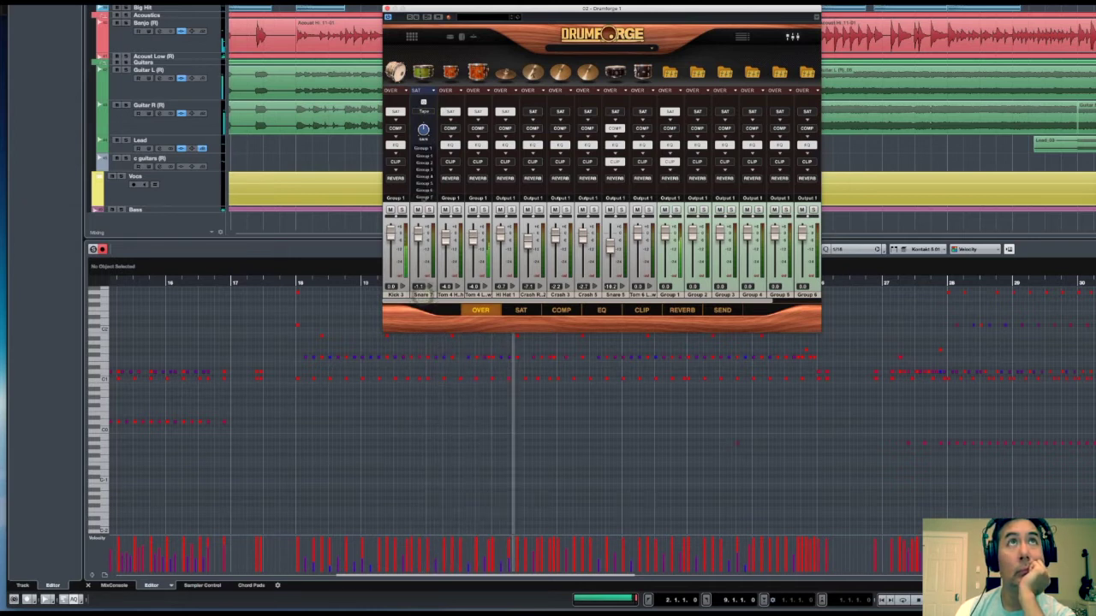
left_click(423, 197)
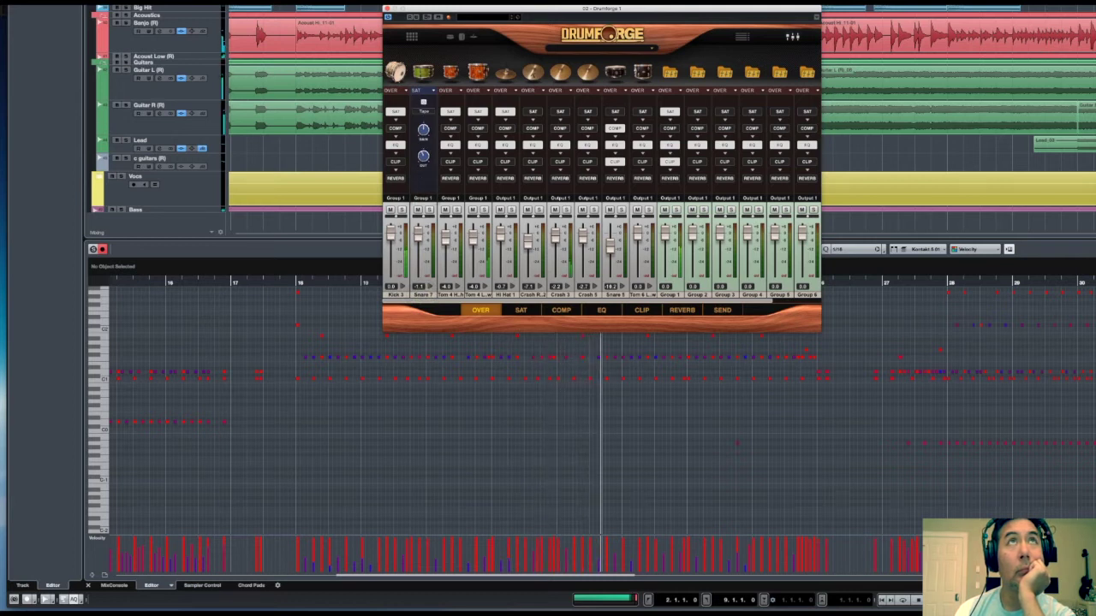
left_click(399, 90)
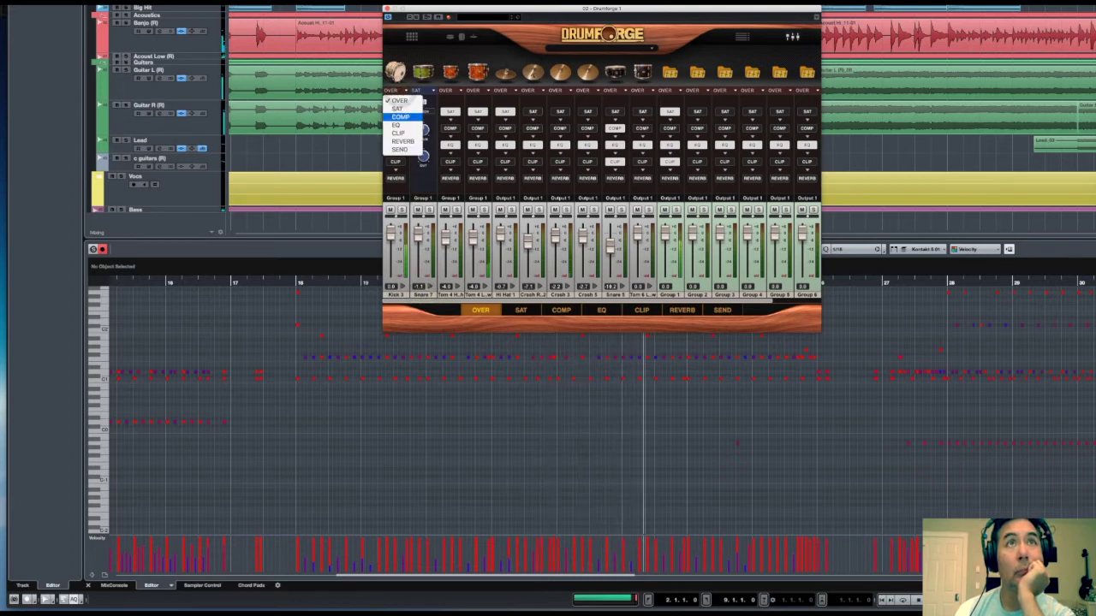
left_click(397, 134)
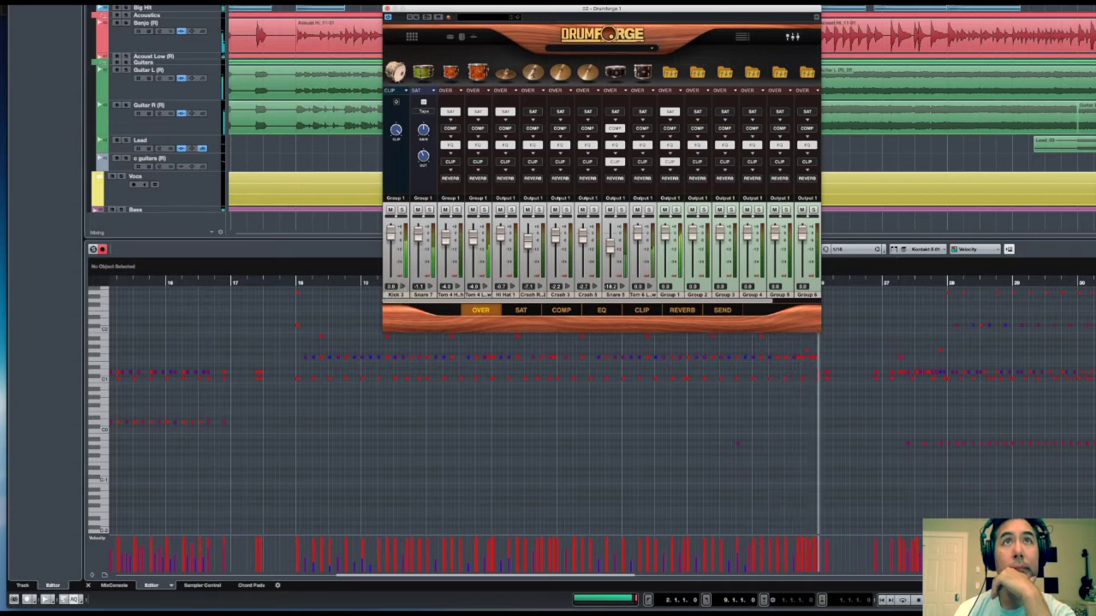
Examine the SAT, COMP, EQ, CLIP, REVERB and SEND controls across all mixer channels.
left_click(521, 310)
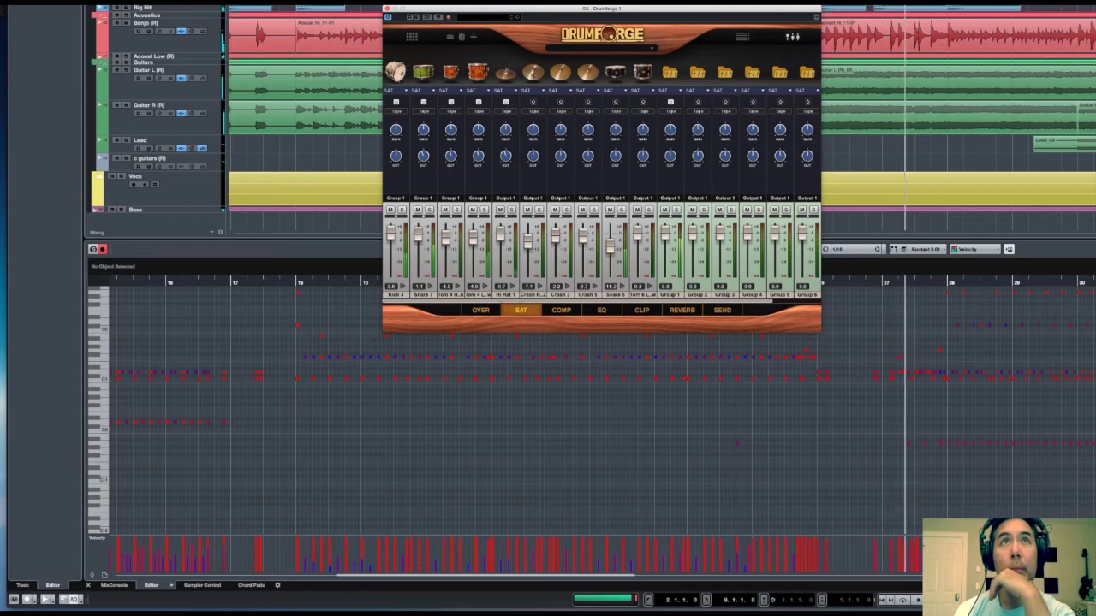
left_click(561, 309)
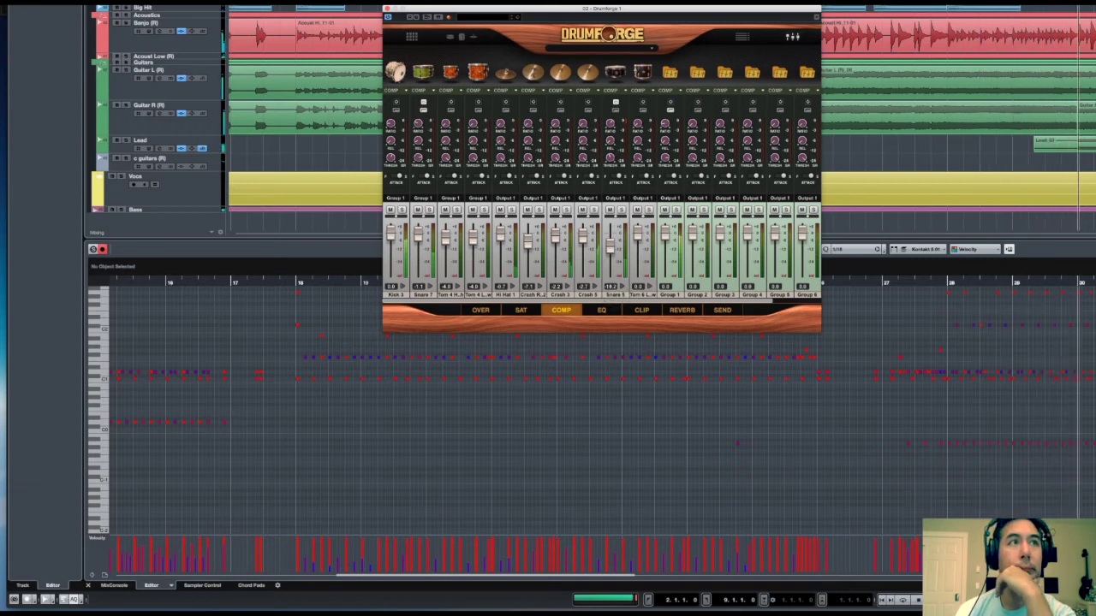
left_click(602, 310)
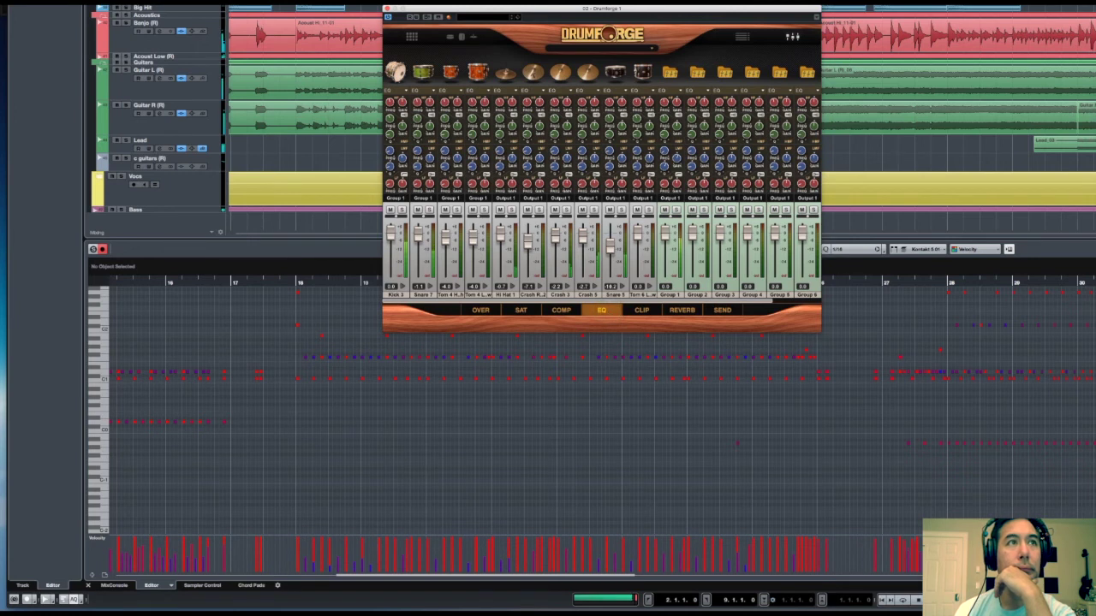
left_click(641, 309)
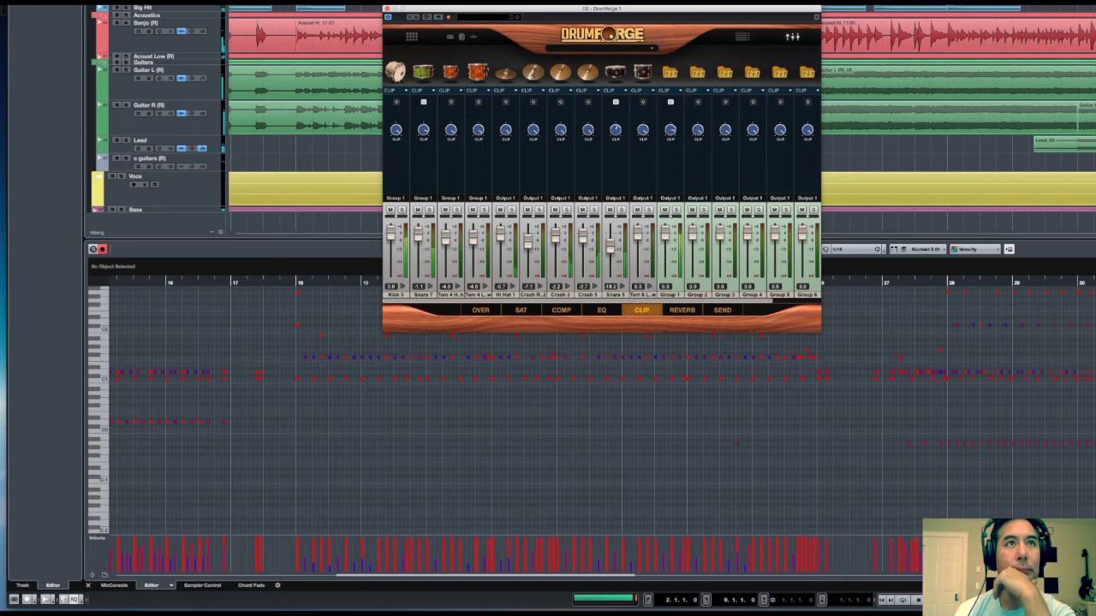
left_click(681, 309)
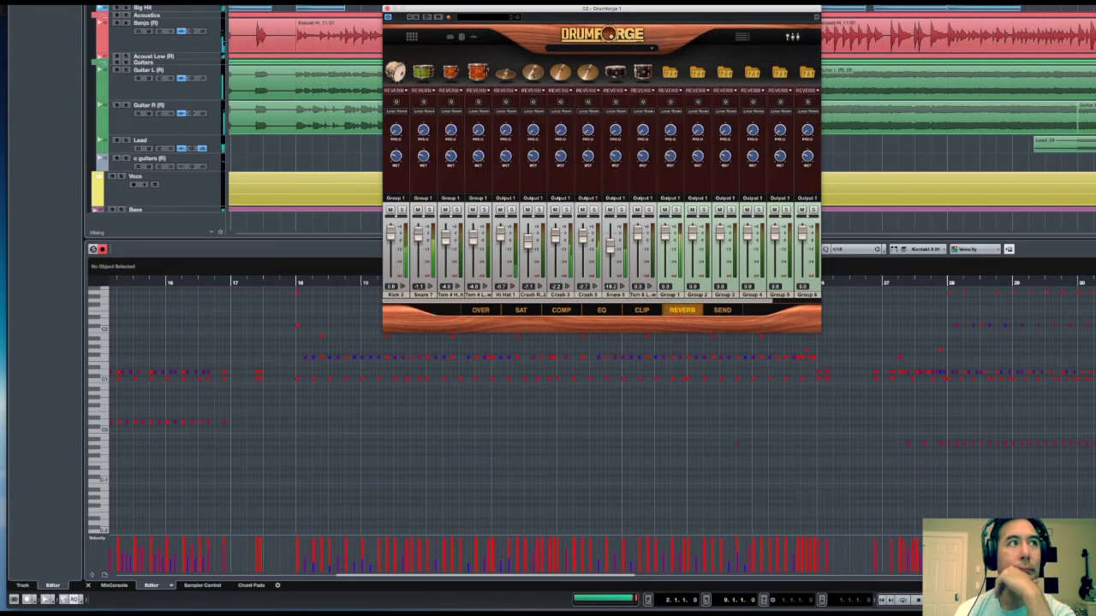
left_click(723, 310)
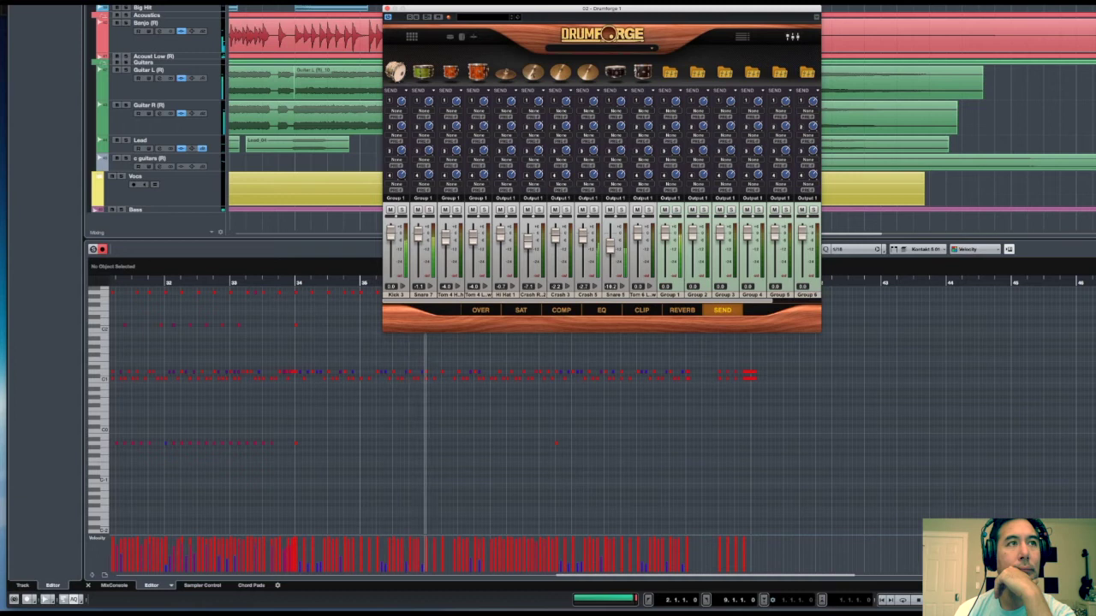
Move the Drumforge window down so it sits mostly over the key editor.
left_click_drag(602, 7, 640, 152)
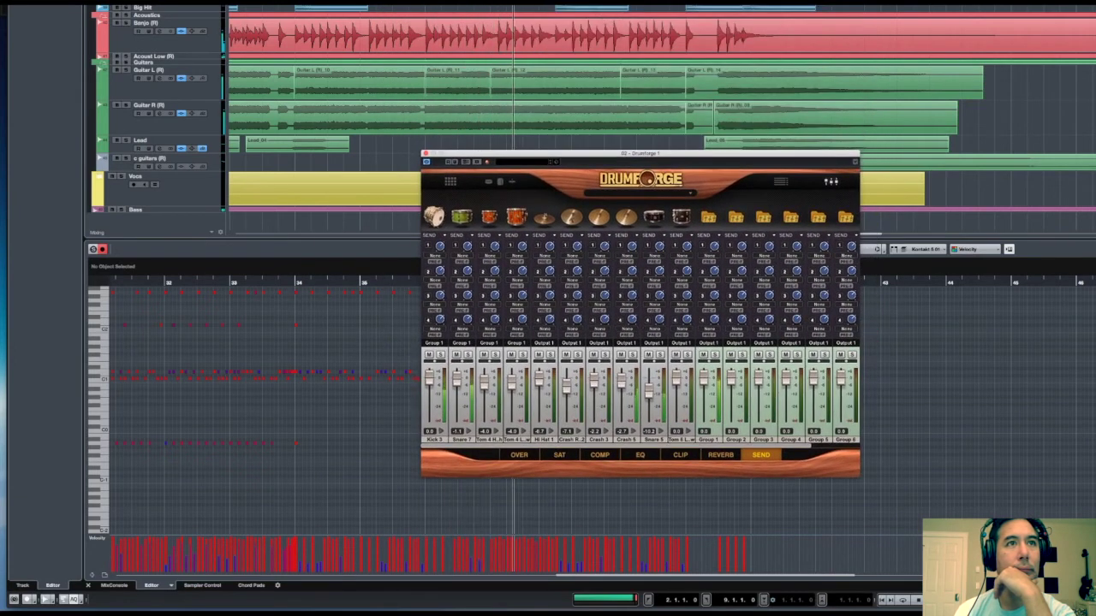
left_click_drag(636, 153, 610, 0)
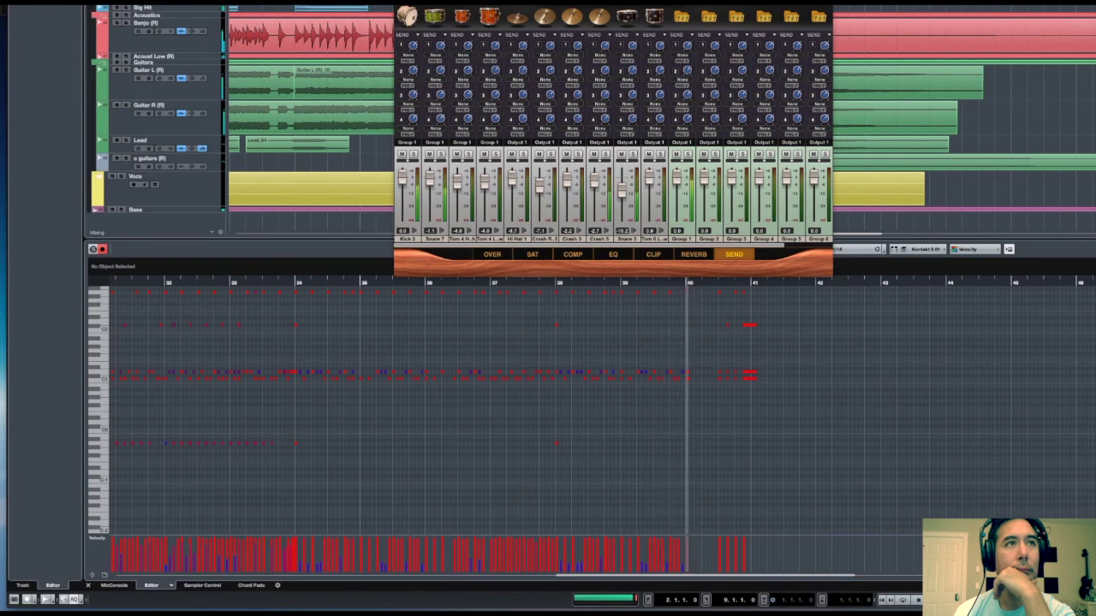
left_click_drag(610, 0, 602, 209)
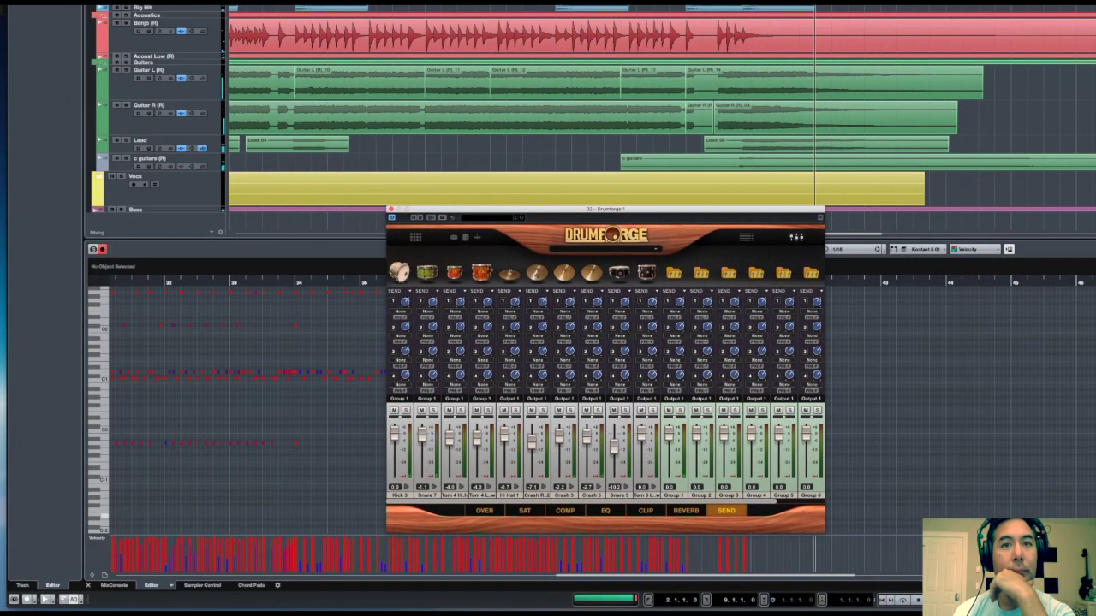